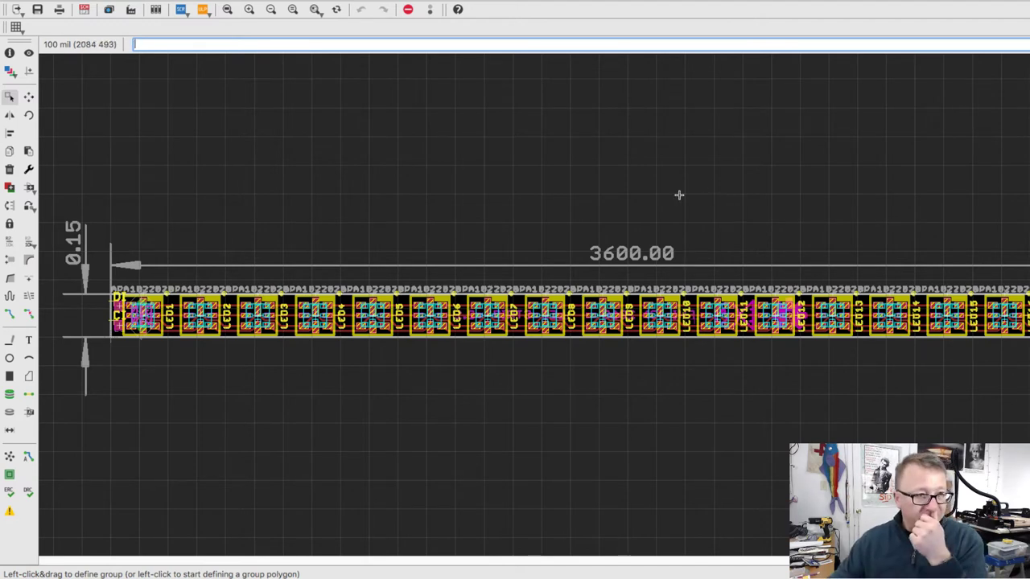
# Step: Run the array_board ULP (Version 5.0) to bring up its 'Enter the variables' panel form
pyautogui.click(202, 9)
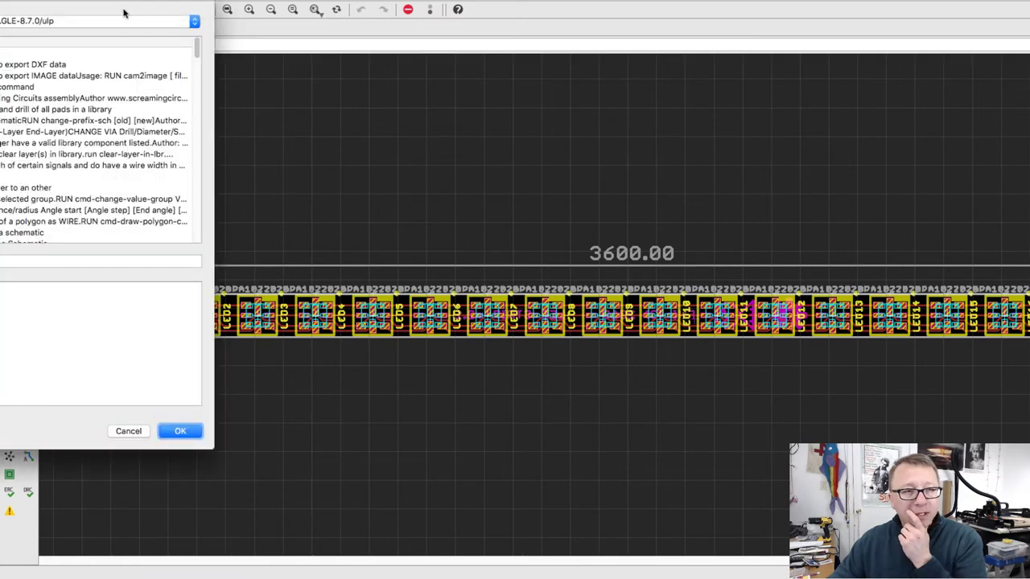
pyautogui.moveTo(123, 12); pyautogui.dragTo(534, 14)
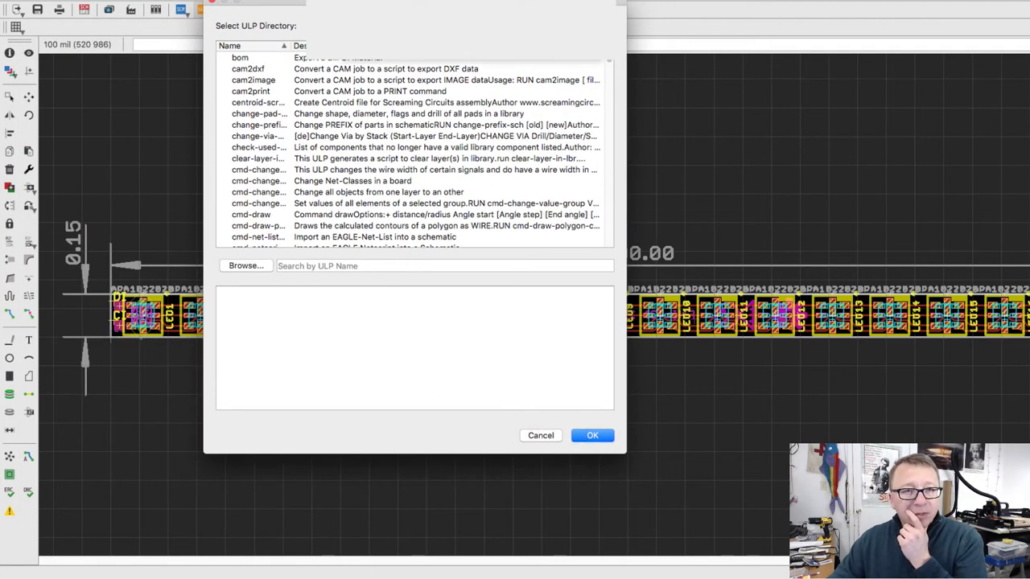
pyautogui.click(283, 80)
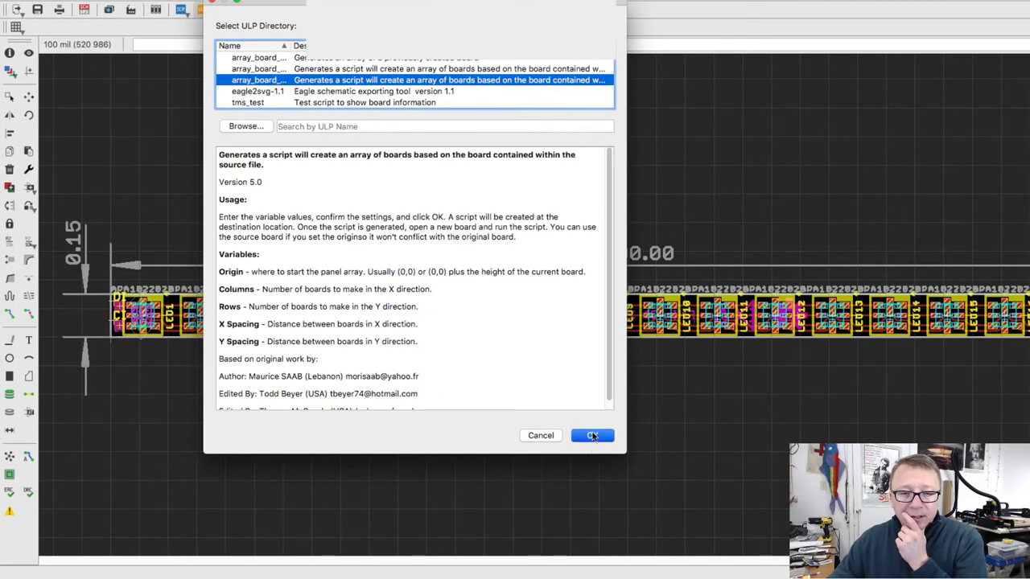
pyautogui.click(592, 435)
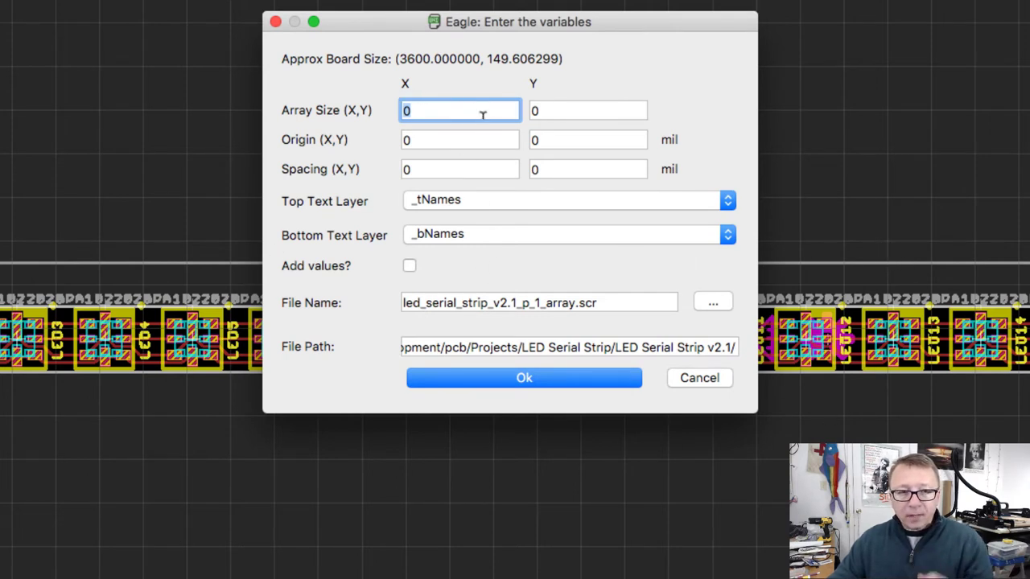
# Step: Enter array size X=1 and Y=3, keep origin 0,0, and set Y spacing to 275 mil
pyautogui.write('1')
pyautogui.press('Tab')
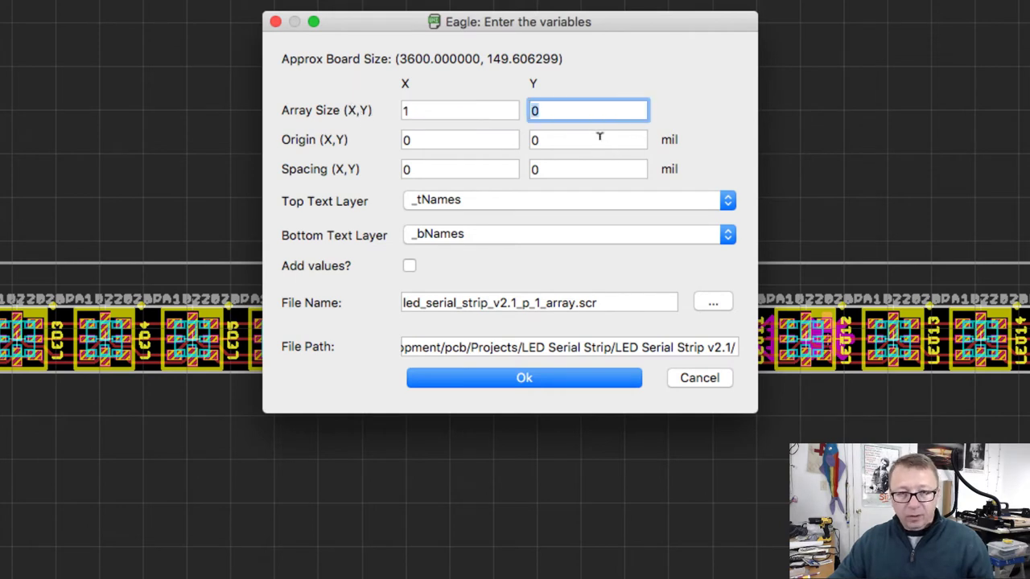
pyautogui.write('3')
pyautogui.press('Tab')
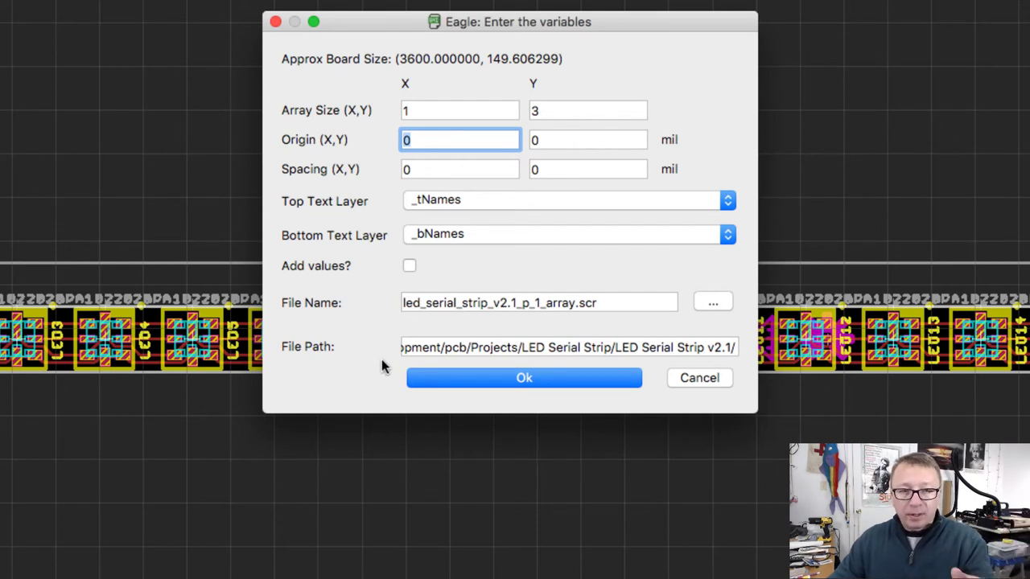
pyautogui.click(462, 170)
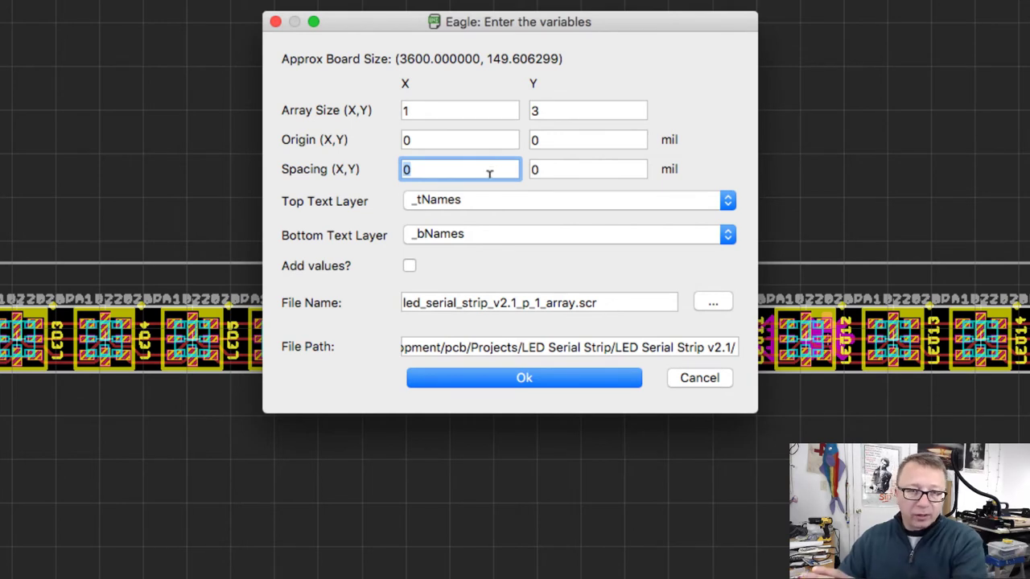
pyautogui.click(565, 167)
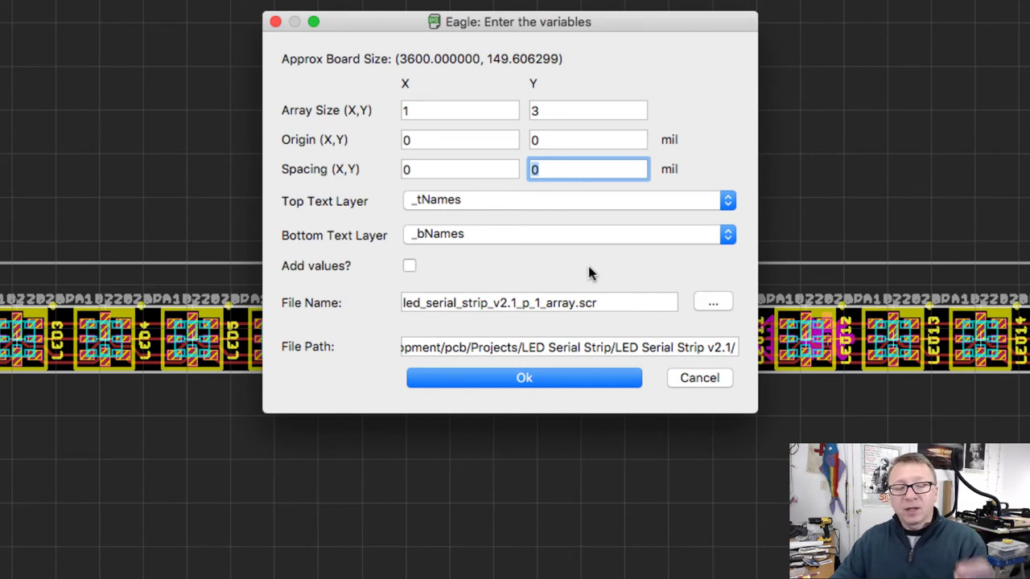
pyautogui.write('275')
pyautogui.press('Tab')
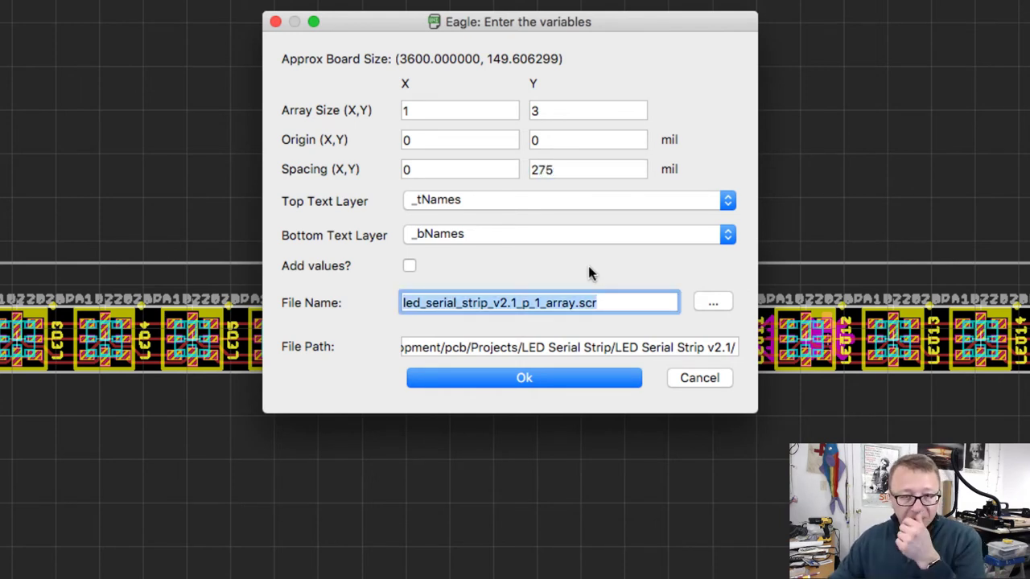
# Step: Keep _tNames as the top text layer, check the .scr output name, and generate led_serial_strip_v2.1_p_1_array.scr
pyautogui.click(459, 205)
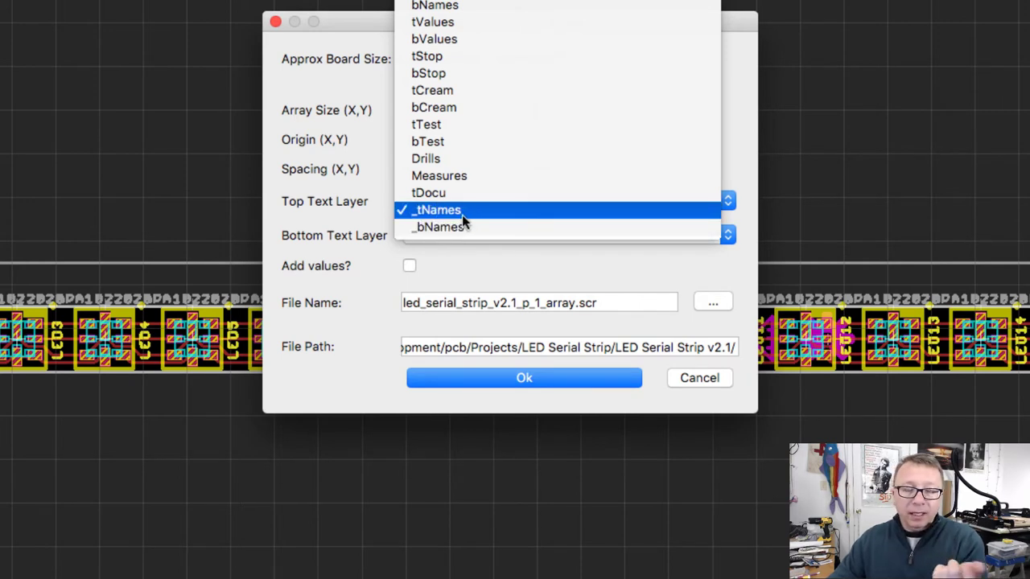
pyautogui.click(461, 211)
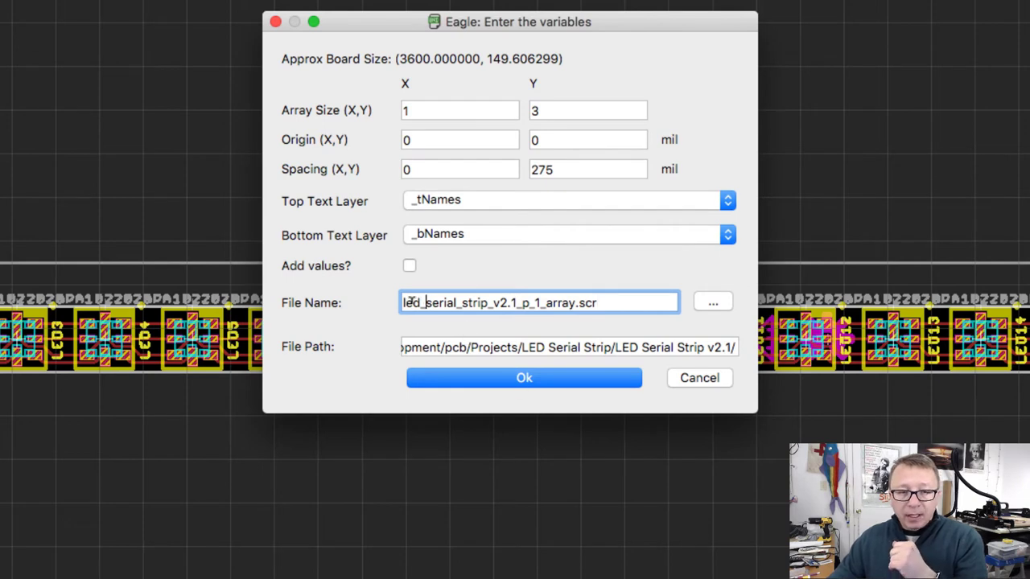
pyautogui.press('super+a')
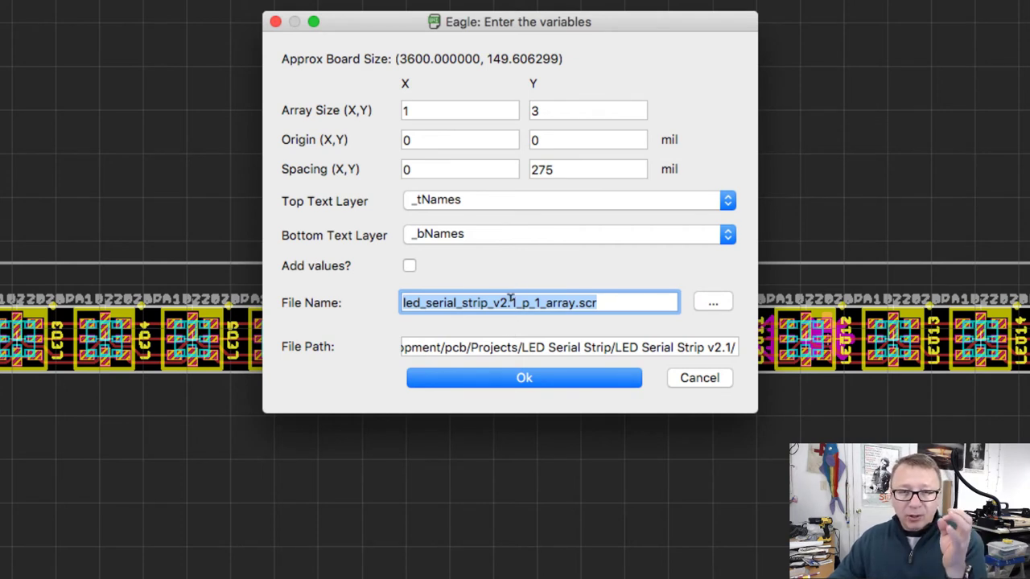
pyautogui.click(576, 303)
pyautogui.moveTo(579, 302); pyautogui.dragTo(607, 298)
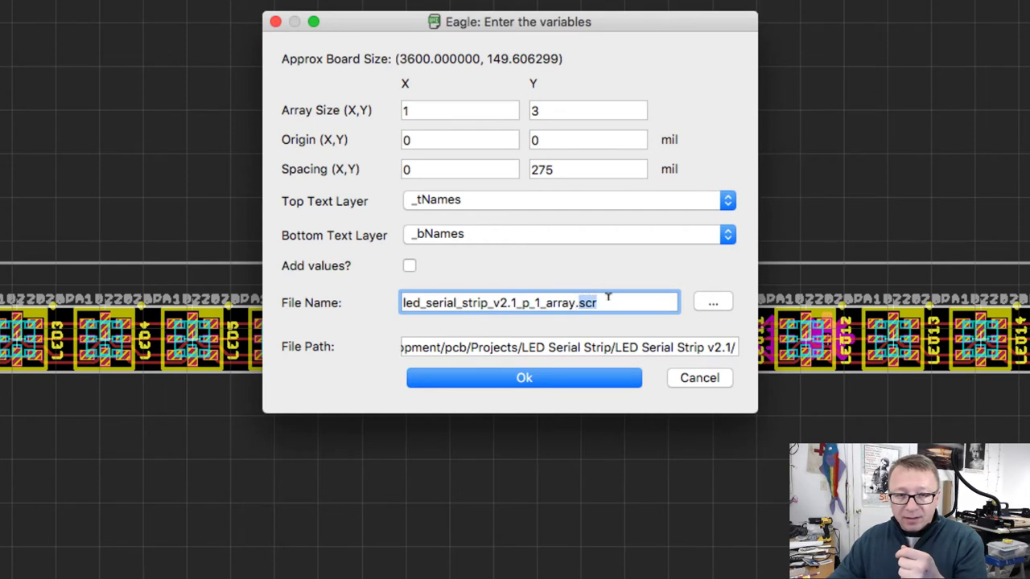
pyautogui.click(530, 379)
pyautogui.click(441, 383)
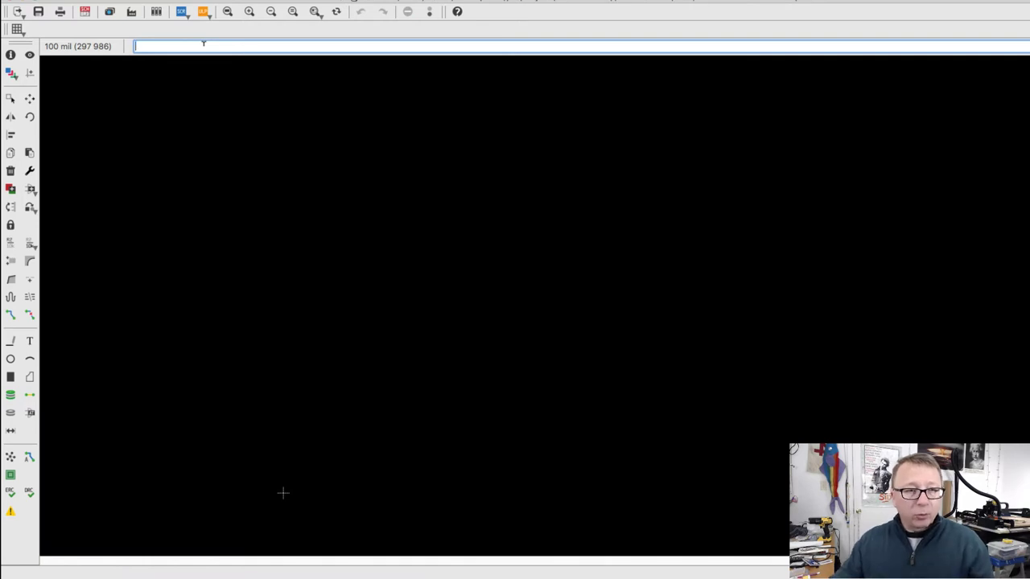
# Step: Browse to led_serial_strip_v2.1_p_1_array.scr and run it to stack three LED strip copies
pyautogui.click(181, 13)
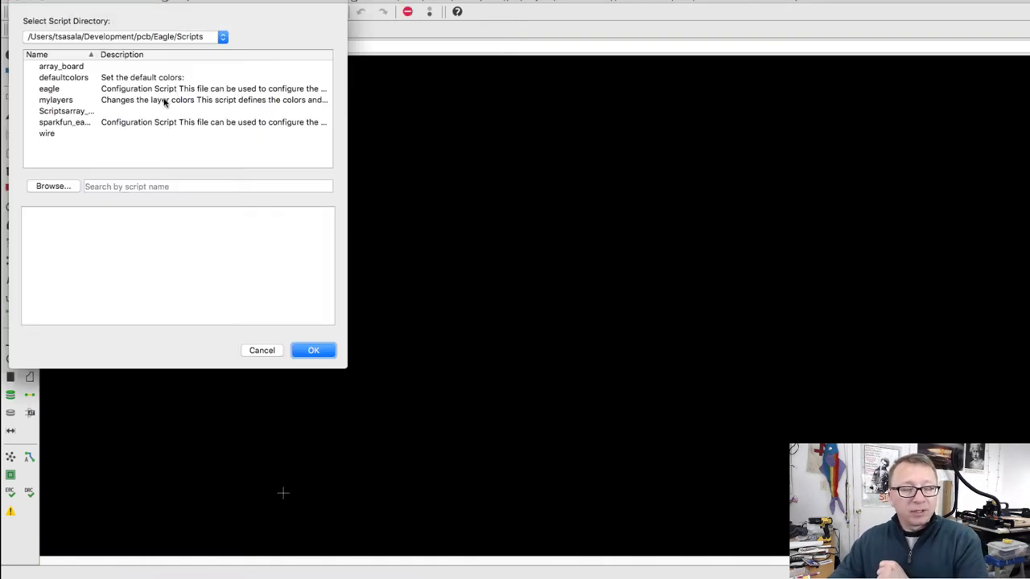
pyautogui.click(53, 186)
pyautogui.click(483, 62)
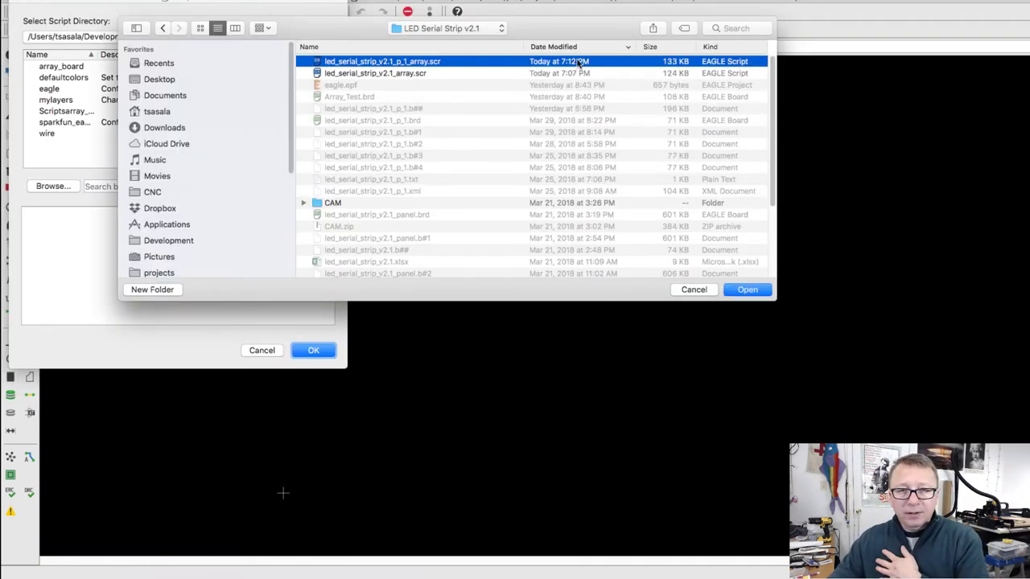
pyautogui.click(756, 292)
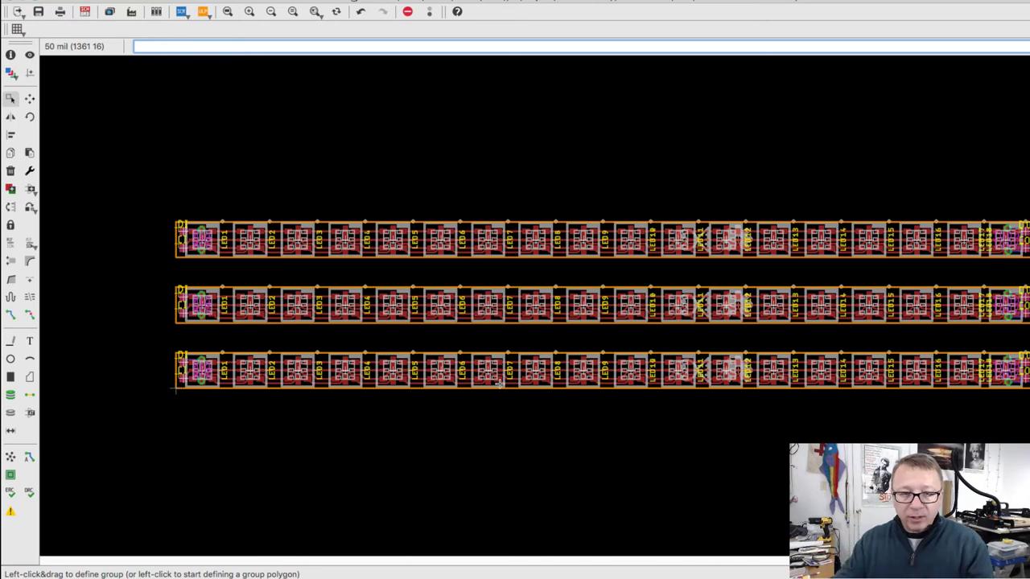
# Step: Hide unneeded layers in the Layers dialog to reduce the board display
pyautogui.click(11, 72)
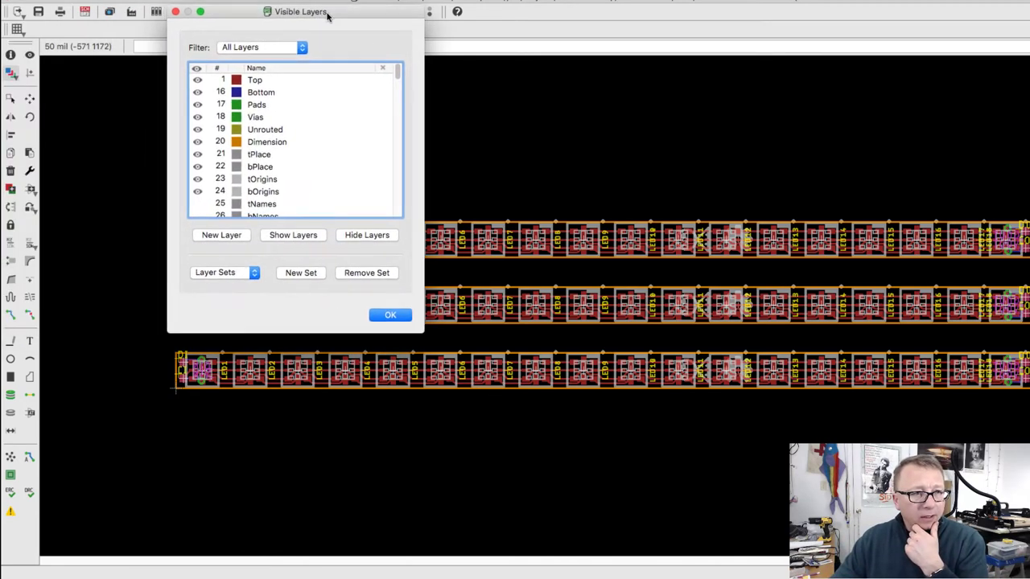
pyautogui.scroll(-10, 305, 194)
pyautogui.click(391, 316)
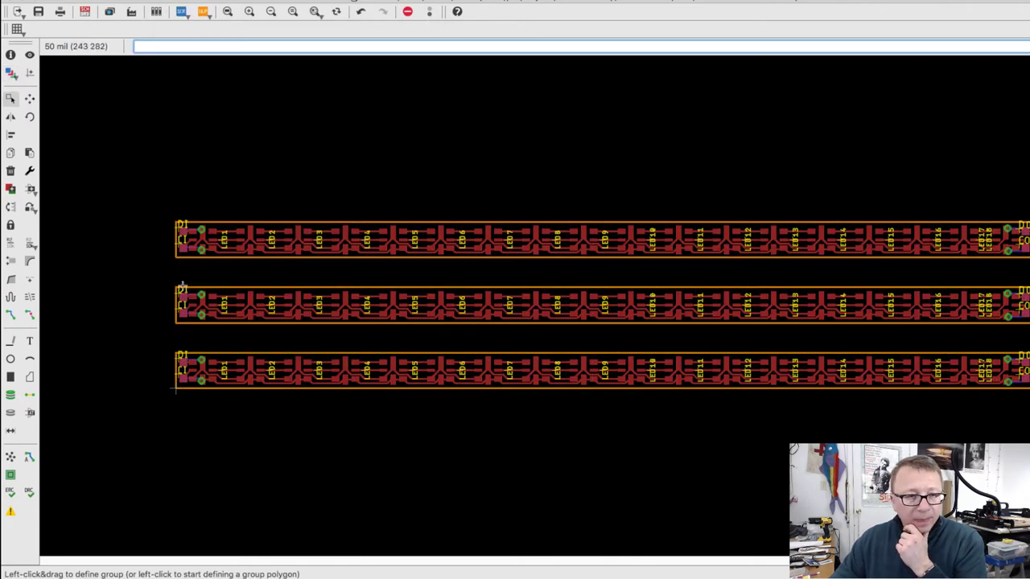
# Step: Zoom and pan across the three panelized LED strips to inspect their DI and CI pads
pyautogui.scroll(6, 137, 257)
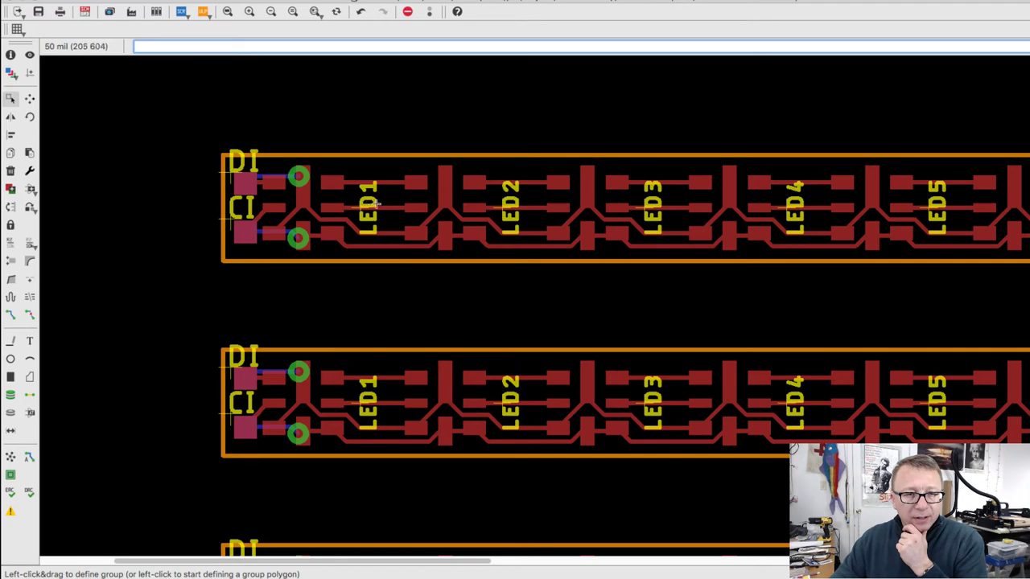
pyautogui.scroll(-6, 426, 364)
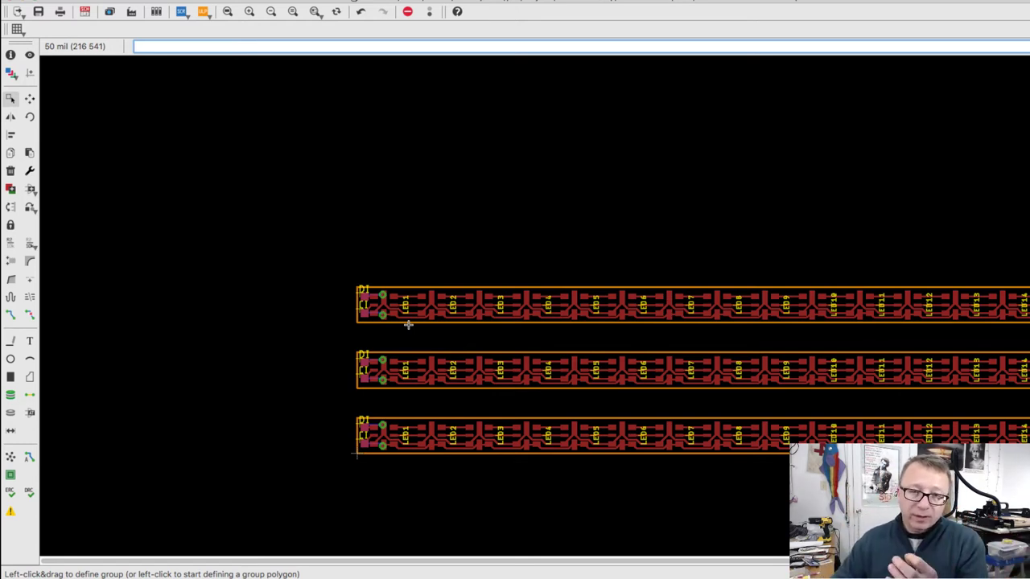
pyautogui.scroll(-1, 471, 386)
pyautogui.moveTo(471, 386); pyautogui.dragTo(395, 363, button='middle')
pyautogui.scroll(2, 302, 411)
pyautogui.scroll(2, 303, 411)
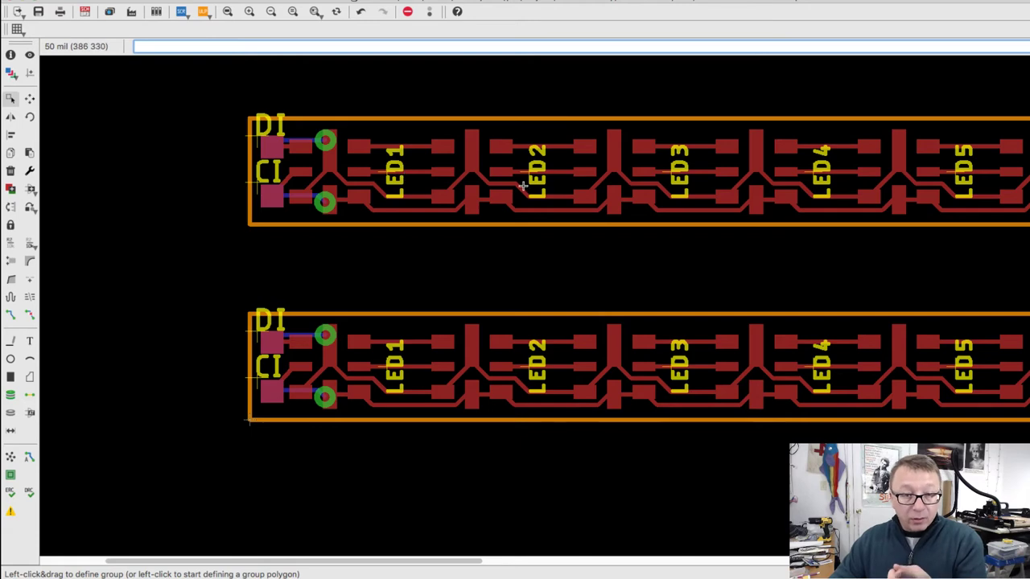
pyautogui.scroll(-3, 1022, 362)
pyautogui.hscroll(3, 1022, 362)
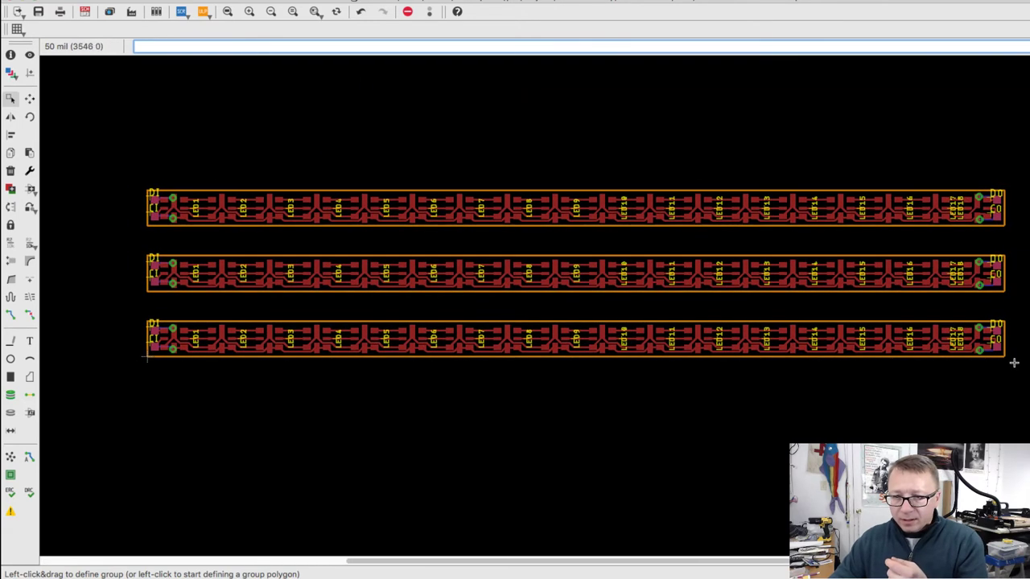
pyautogui.scroll(1, 175, 283)
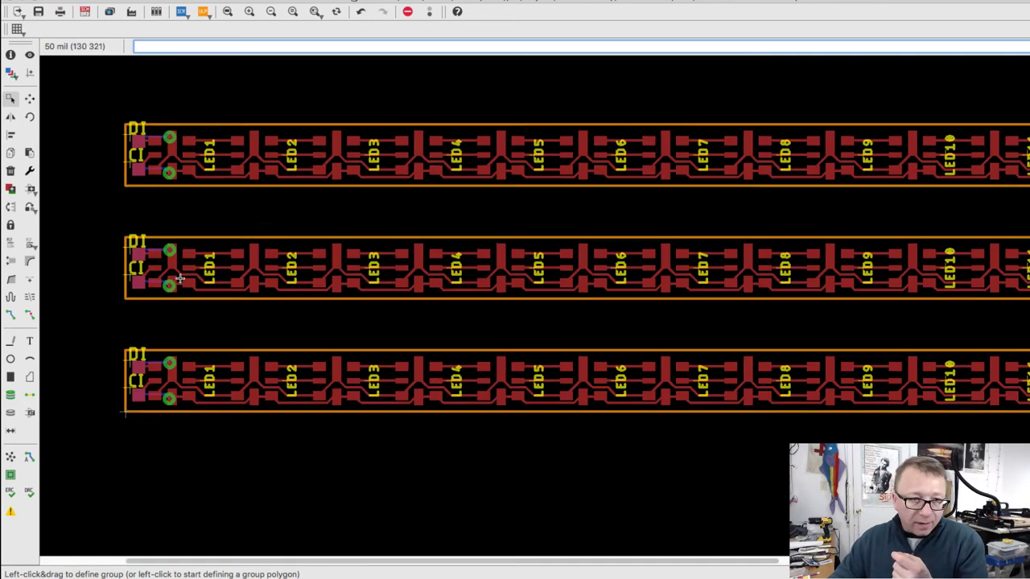
pyautogui.scroll(1, 181, 278)
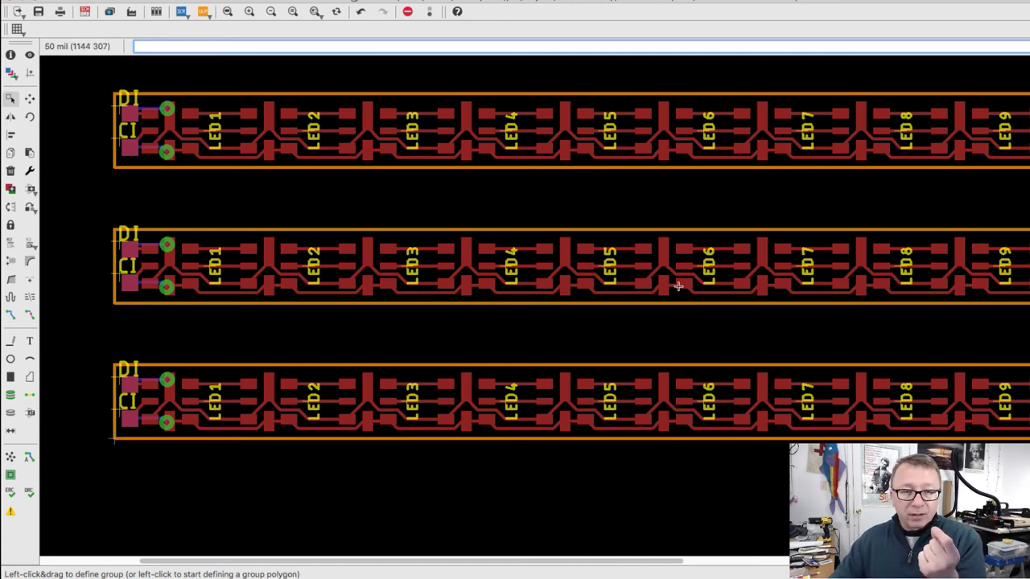
pyautogui.scroll(-4, 510, 310)
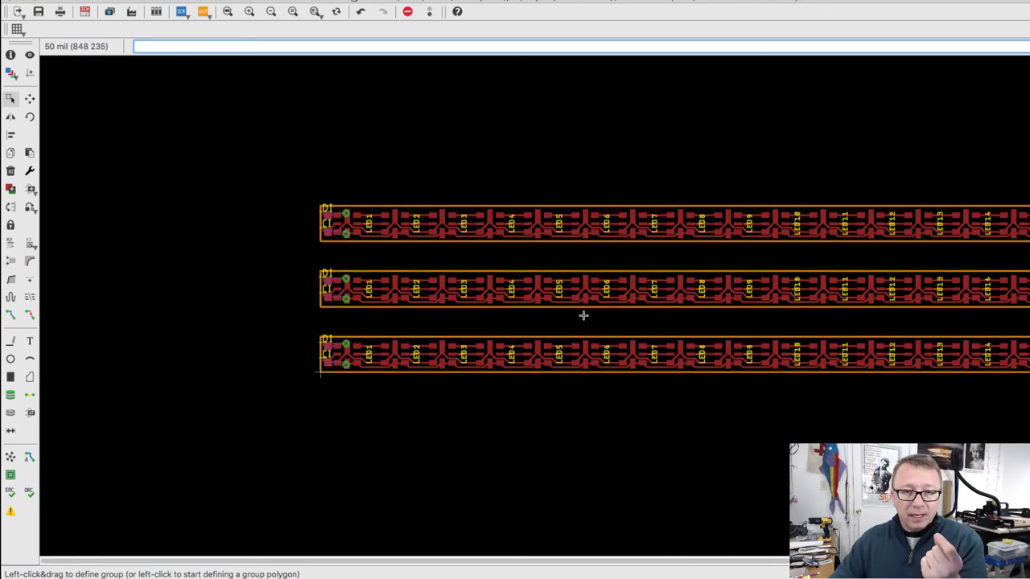
pyautogui.moveTo(681, 295); pyautogui.dragTo(581, 287, button='middle')
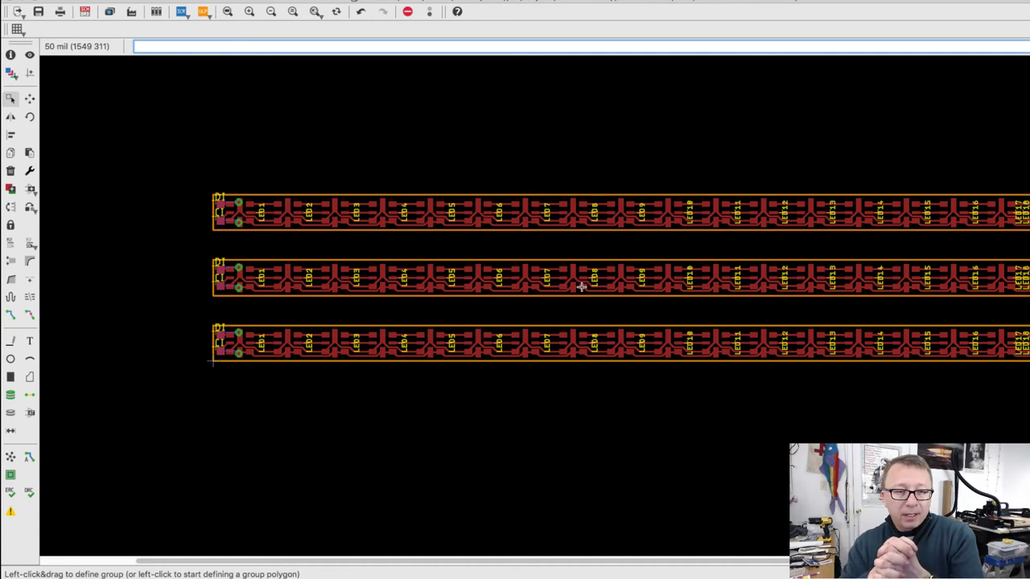
# Step: Turn on the tOrigins layer so origin crosses show on every part
pyautogui.click(18, 71)
pyautogui.moveTo(70, 5); pyautogui.dragTo(226, 16)
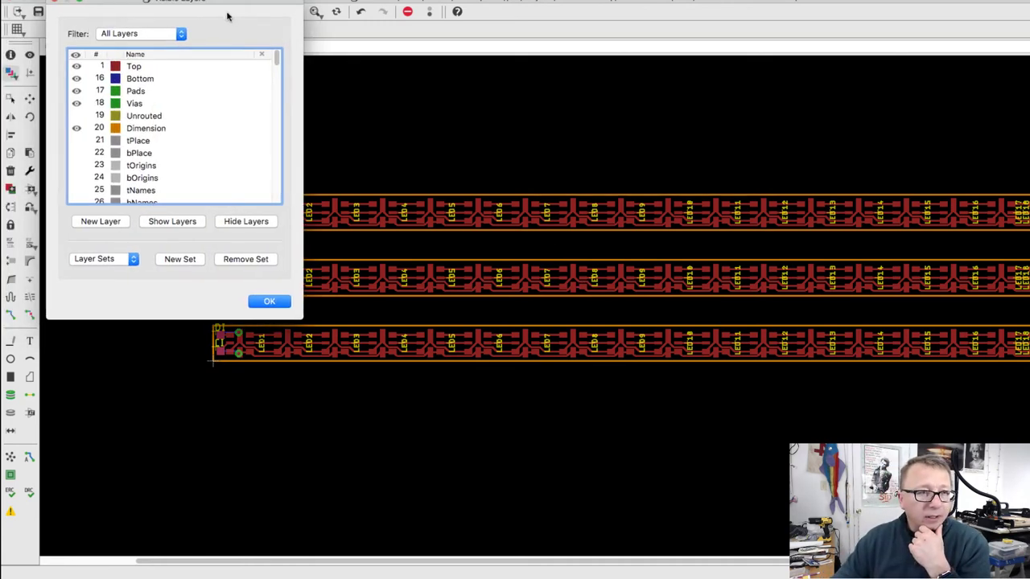
pyautogui.click(77, 165)
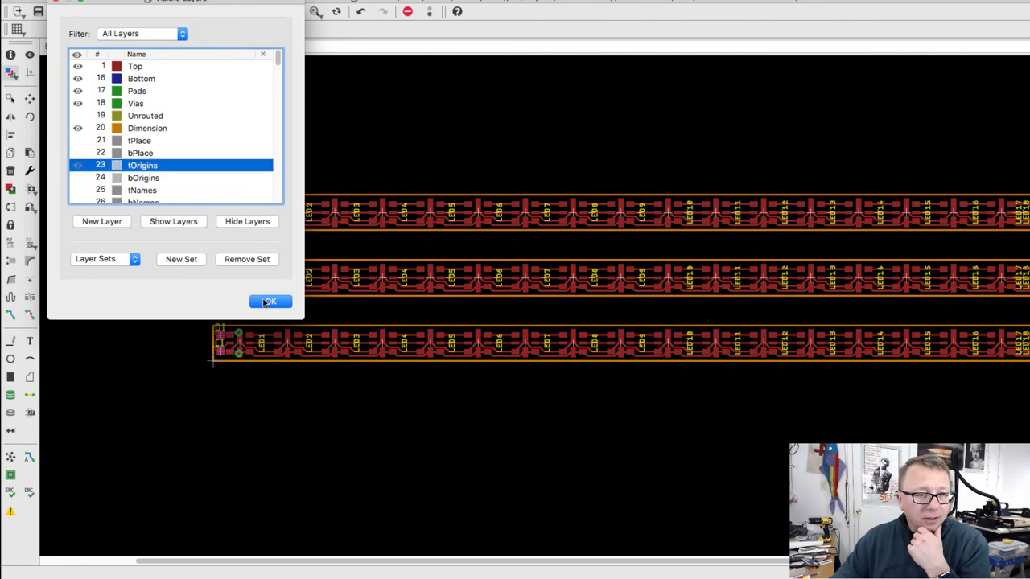
pyautogui.click(270, 301)
# Step: Test-move the GNDX11 and GND trace segments, then undo the trace move
pyautogui.click(30, 98)
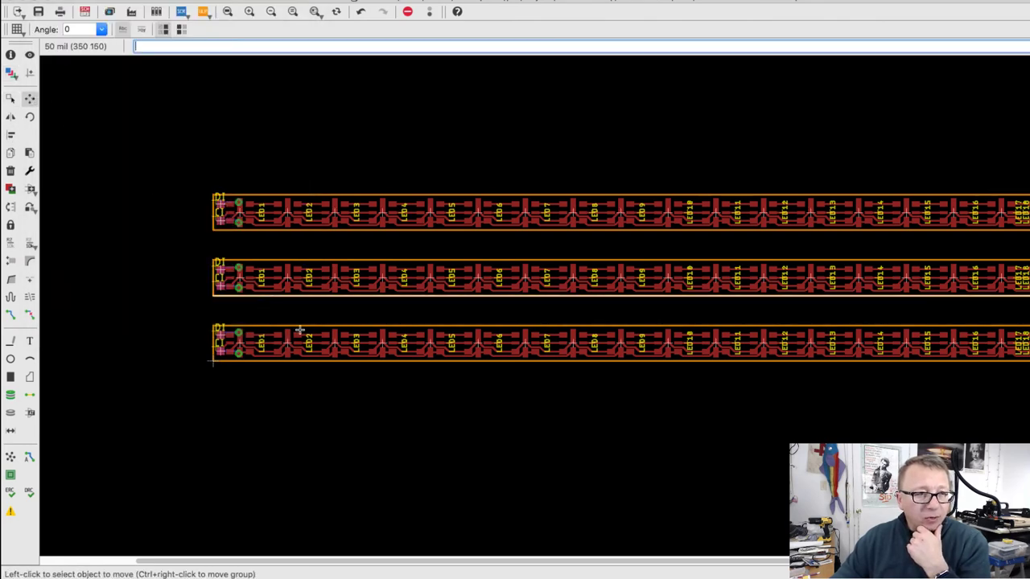
pyautogui.scroll(3, 298, 340)
pyautogui.click(273, 384)
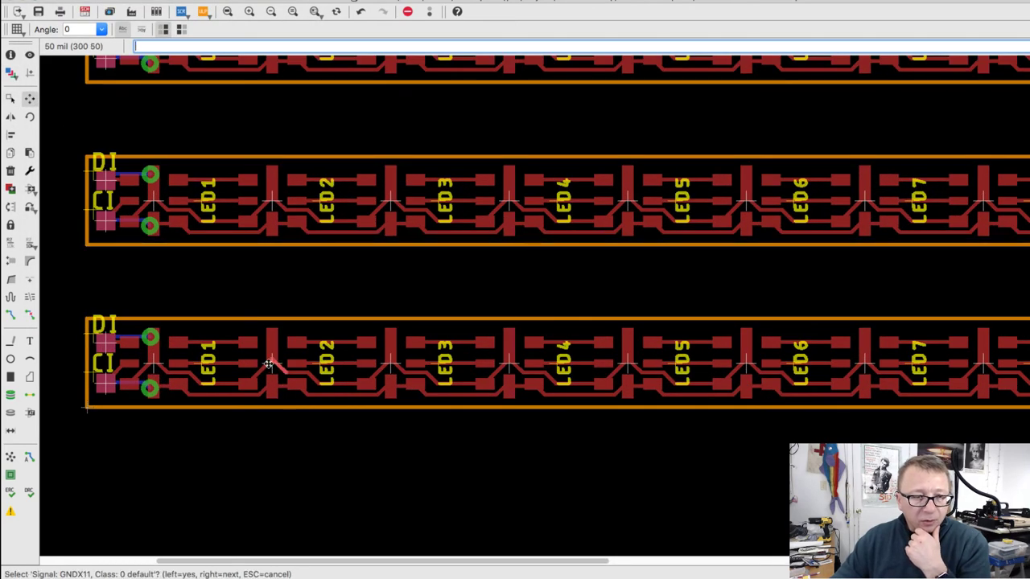
pyautogui.press('Escape')
pyautogui.click(272, 358)
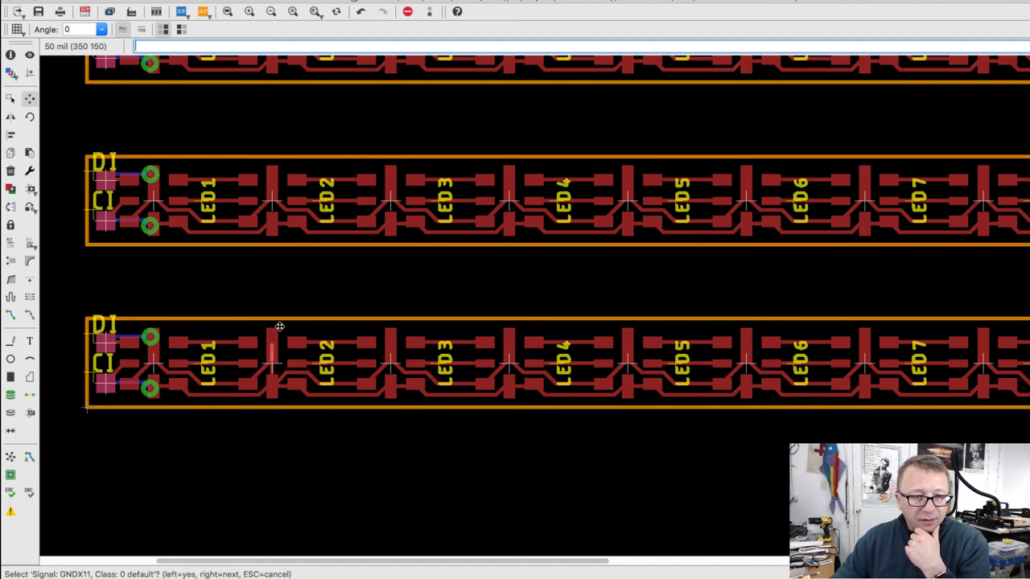
pyautogui.click(272, 356)
pyautogui.click(254, 513)
pyautogui.click(295, 210)
pyautogui.click(294, 257)
pyautogui.hotkey('ctrl', 'z')
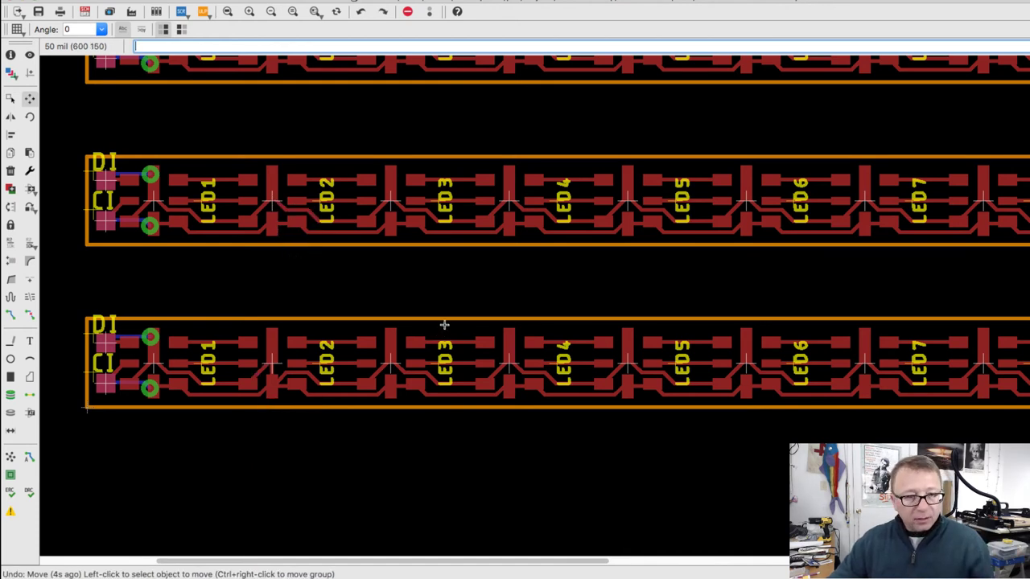
# Step: Move LED2 below the lower strip, then undo to restore it
pyautogui.click(274, 363)
pyautogui.click(283, 375)
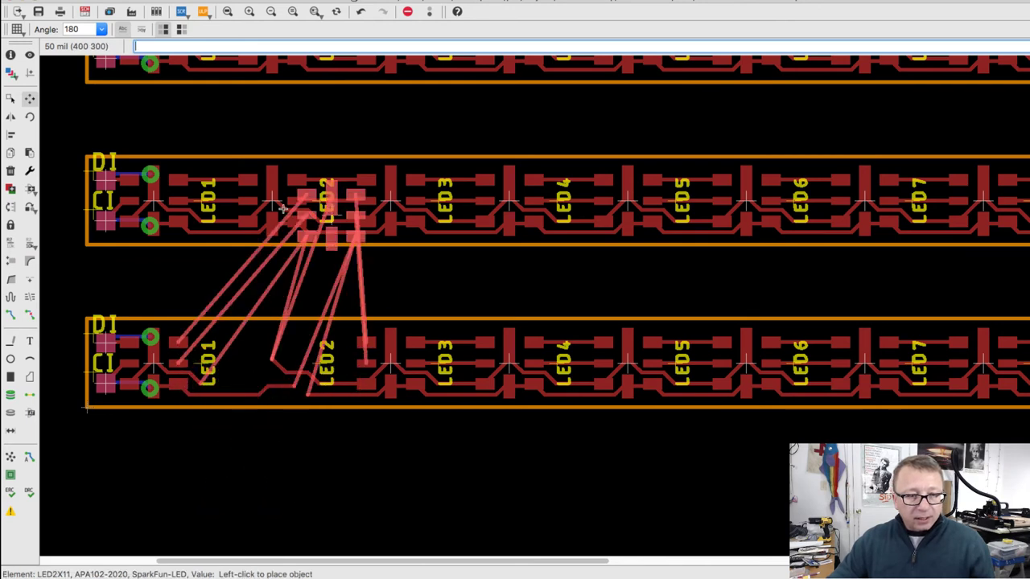
pyautogui.click(298, 473)
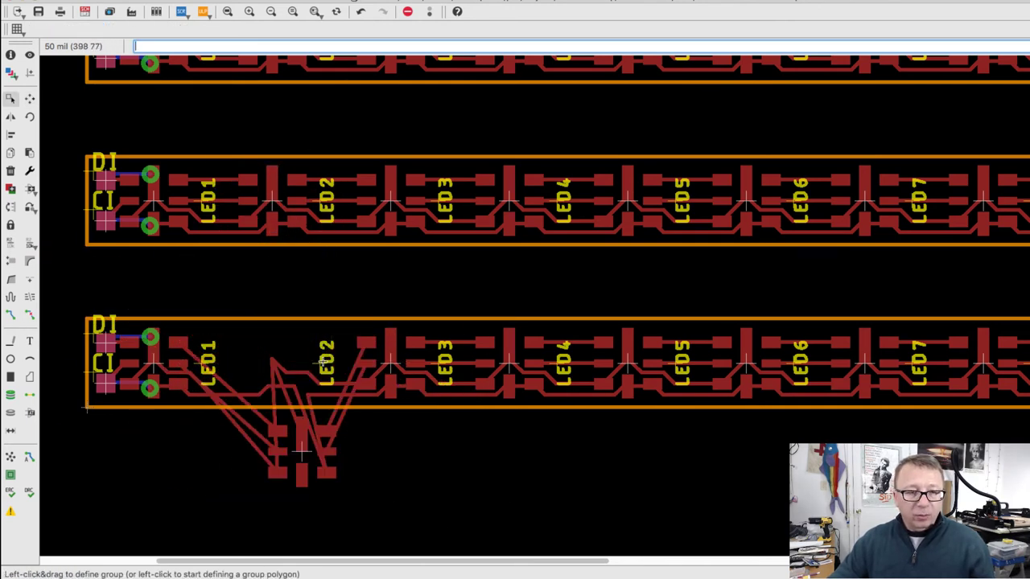
pyautogui.hotkey('ctrl', 'z')
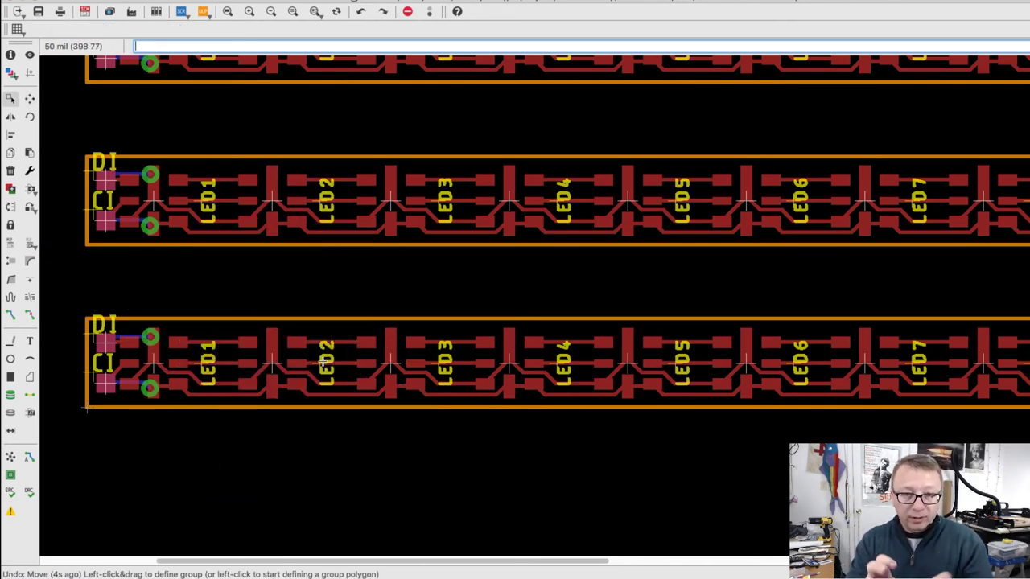